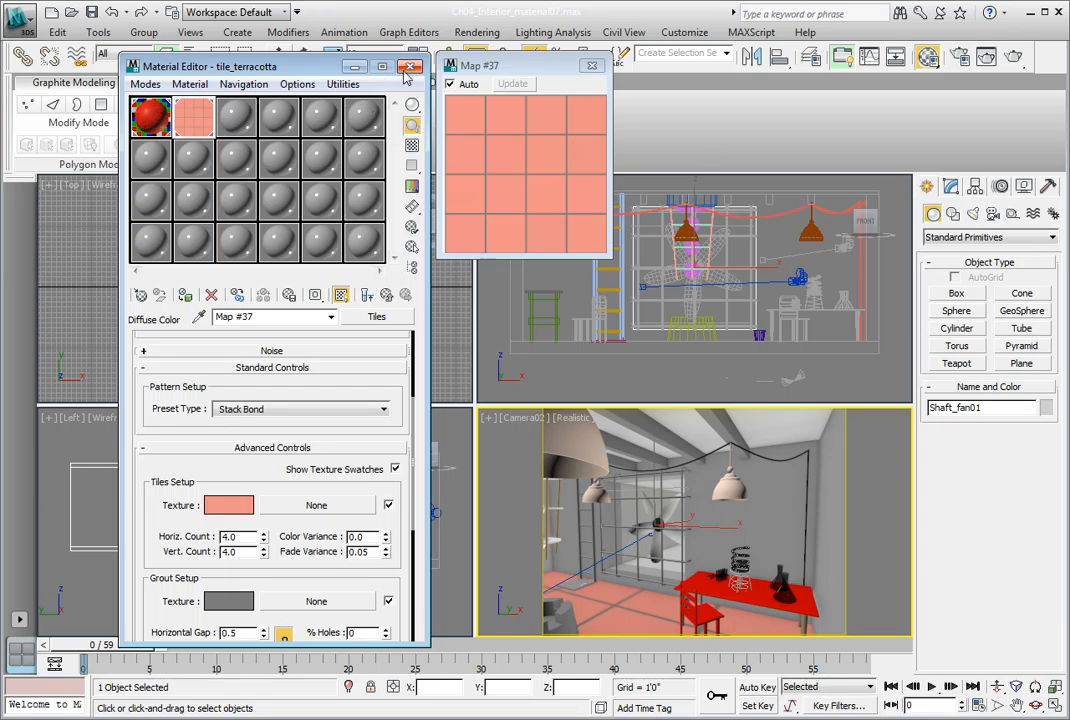
Close the map preview and Material Editor, and add a UVW Map modifier to the Floor01 box.
left_click(592, 65)
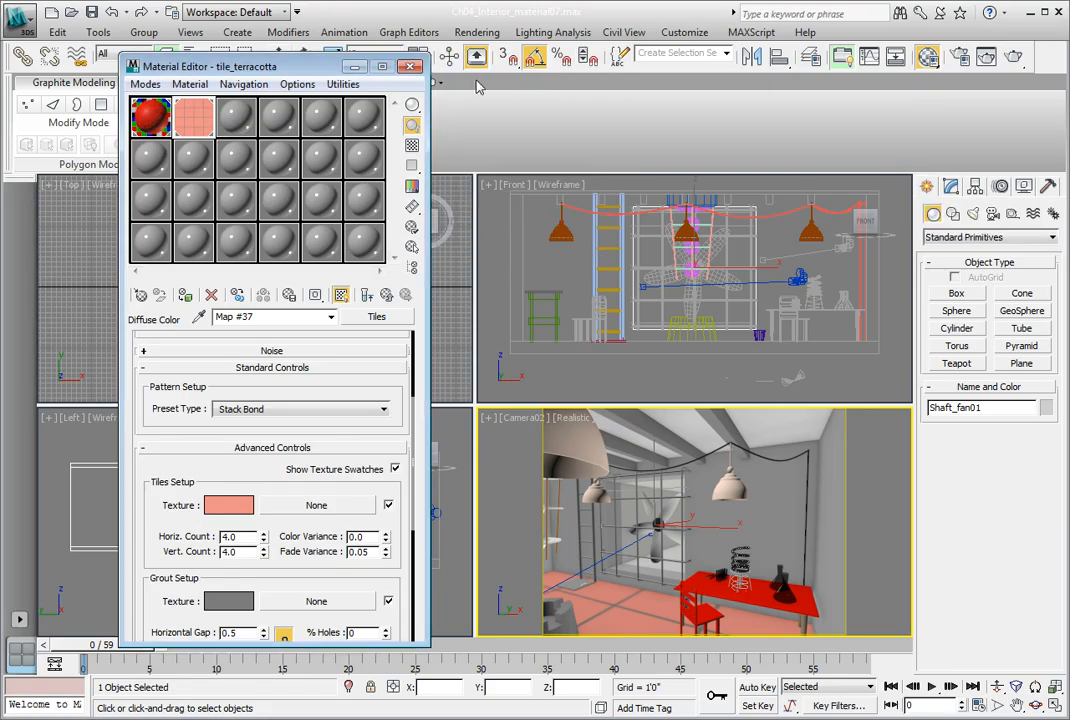
left_click(410, 67)
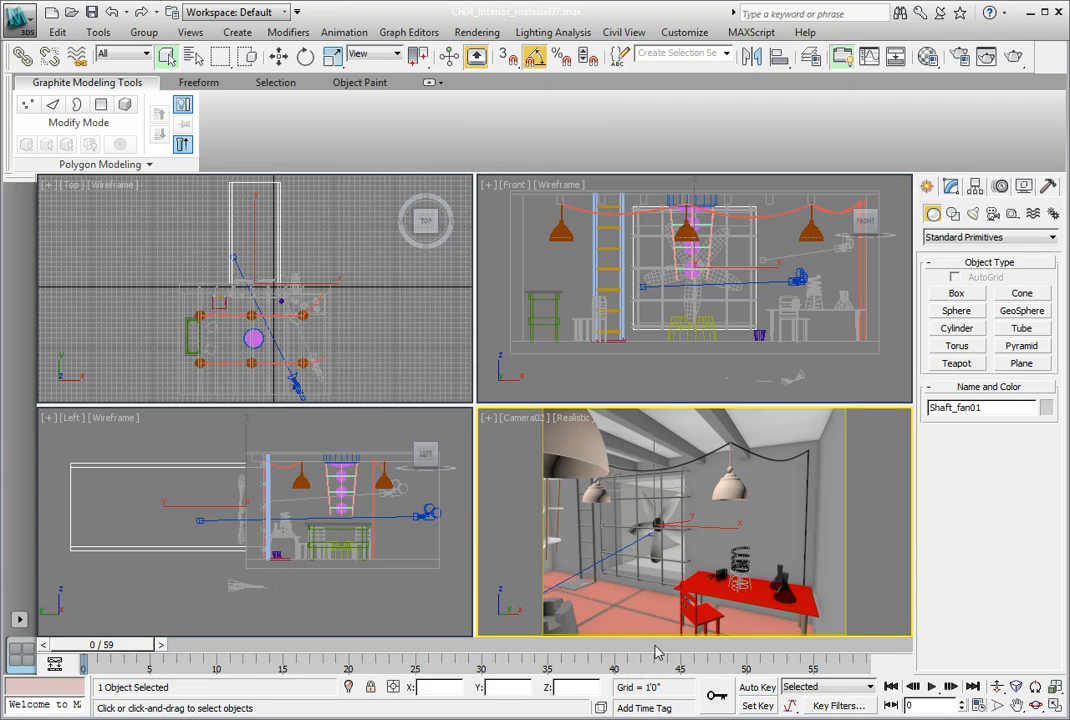
left_click(612, 621)
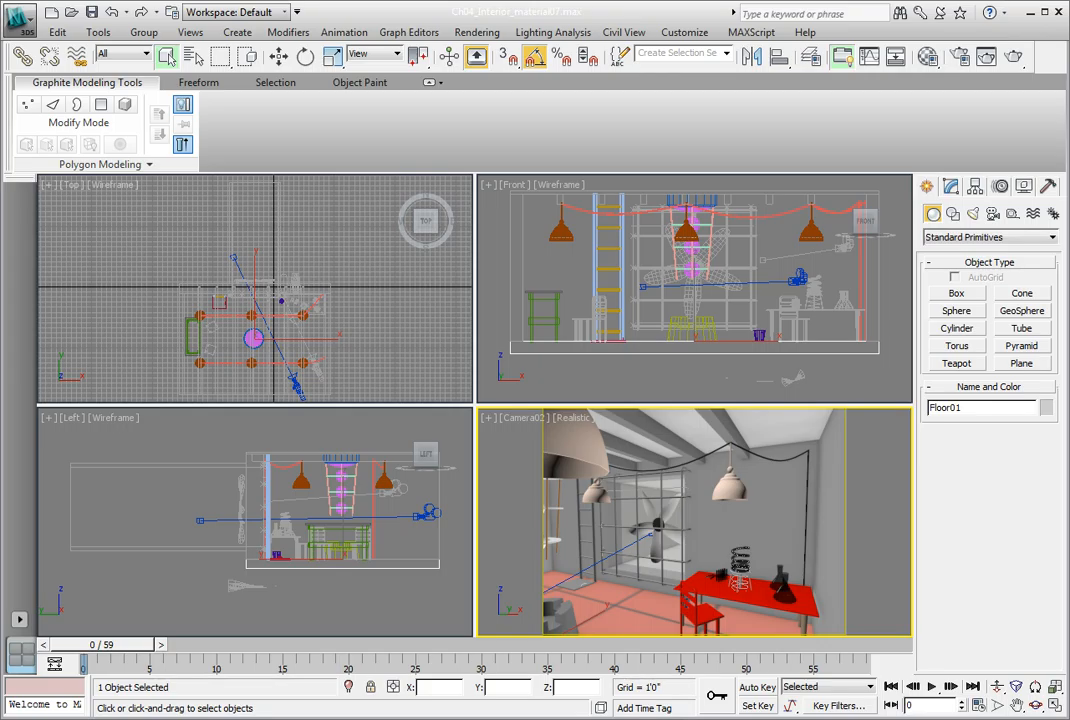
left_click(951, 189)
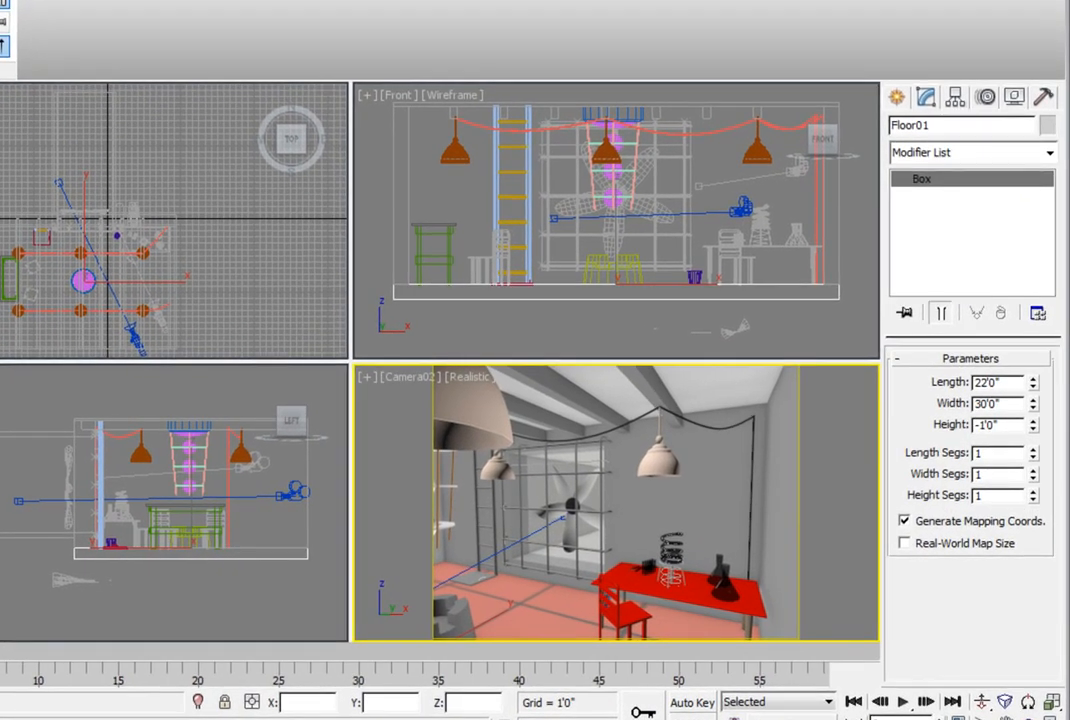
left_click(1049, 152)
left_click_drag(1057, 190, 1052, 530)
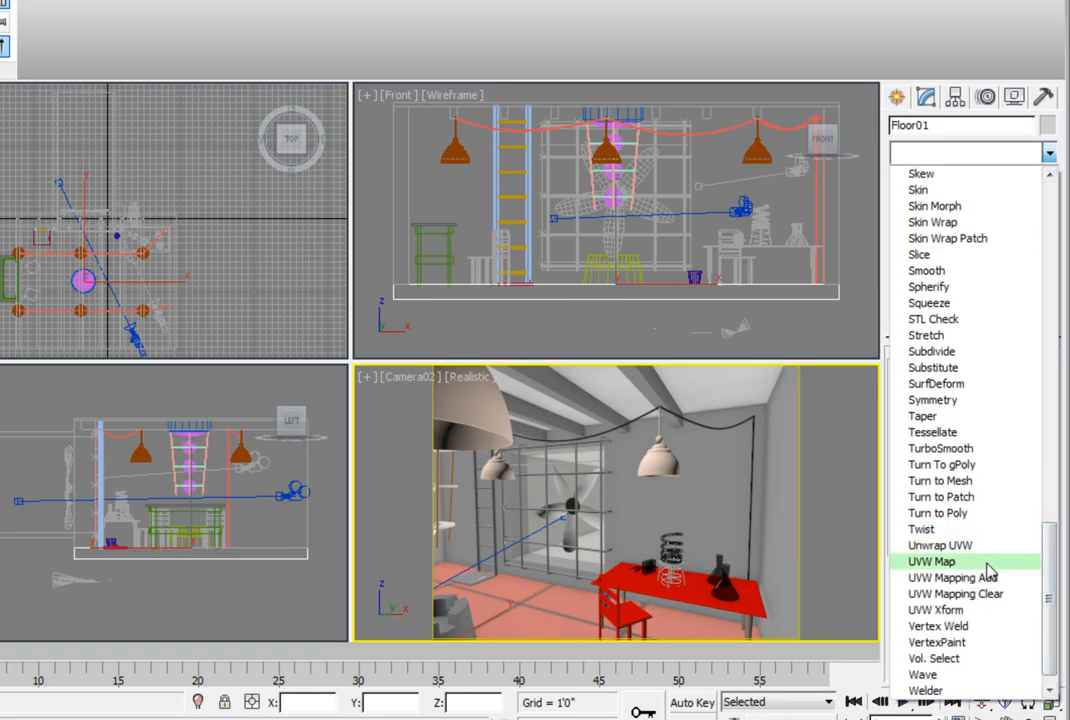
left_click(950, 563)
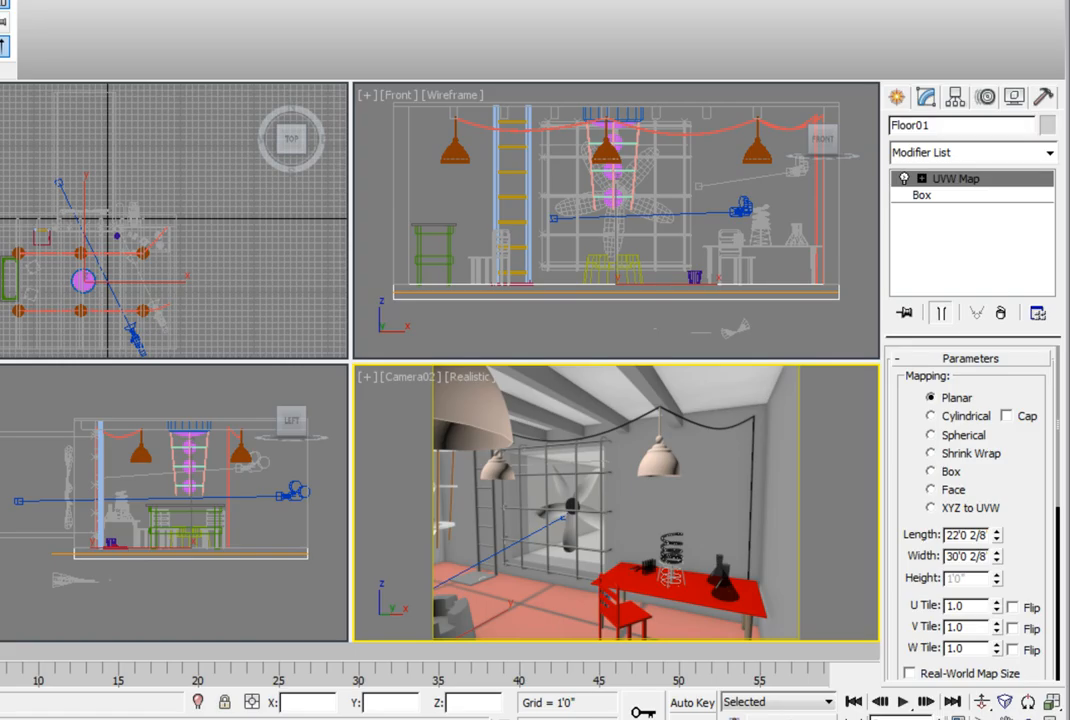
Set the floor's planar UVW mapping length and width to 4'0" each.
left_click_drag(1032, 546, 1048, 570)
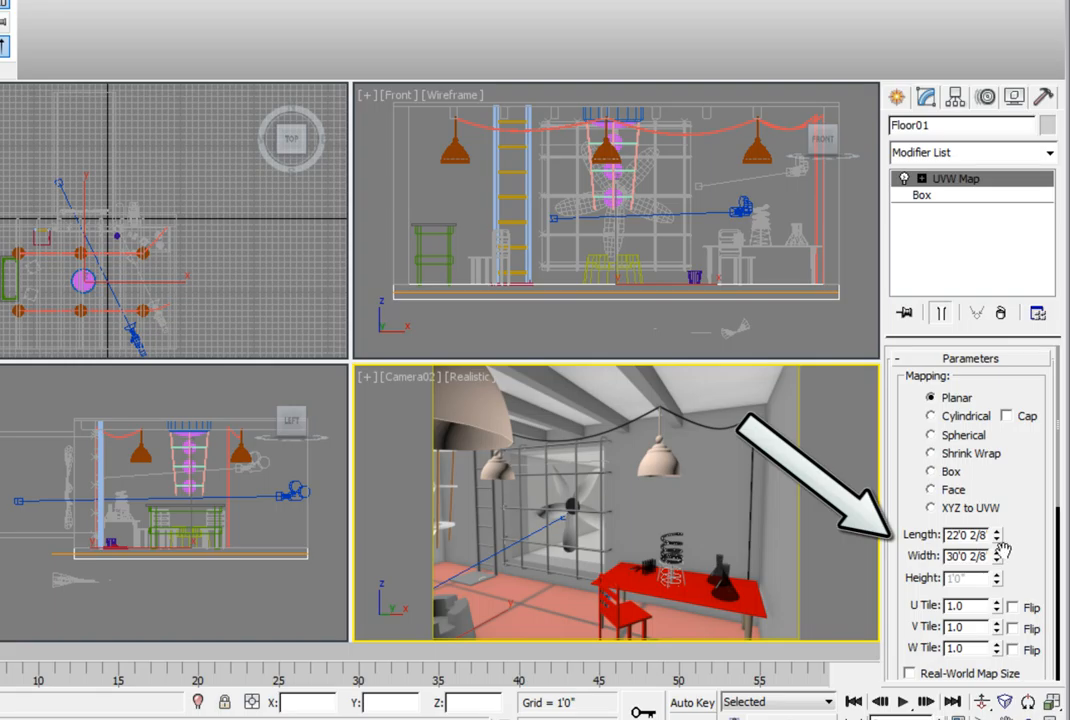
double_click(949, 535)
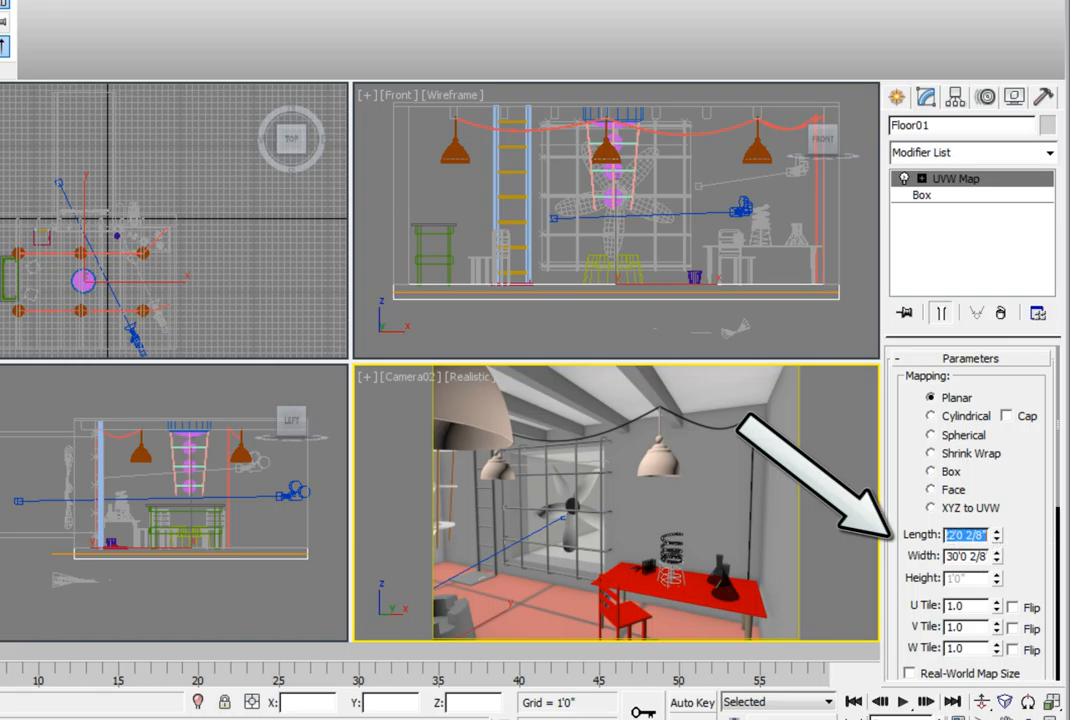
type("4")
key("Return")
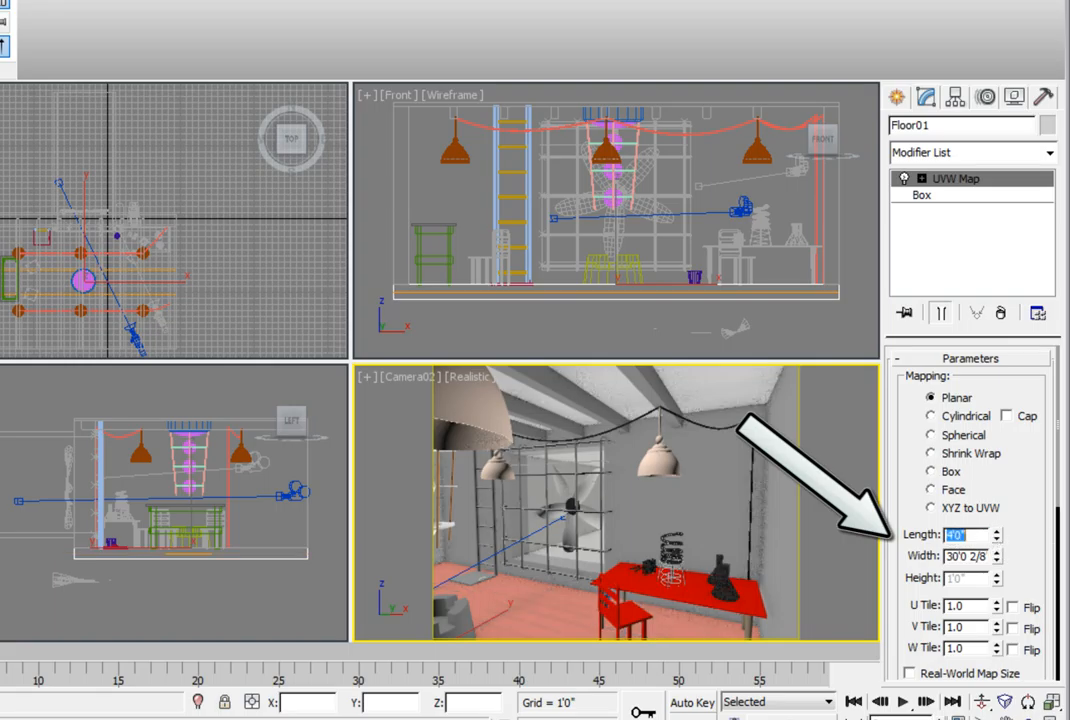
double_click(955, 556)
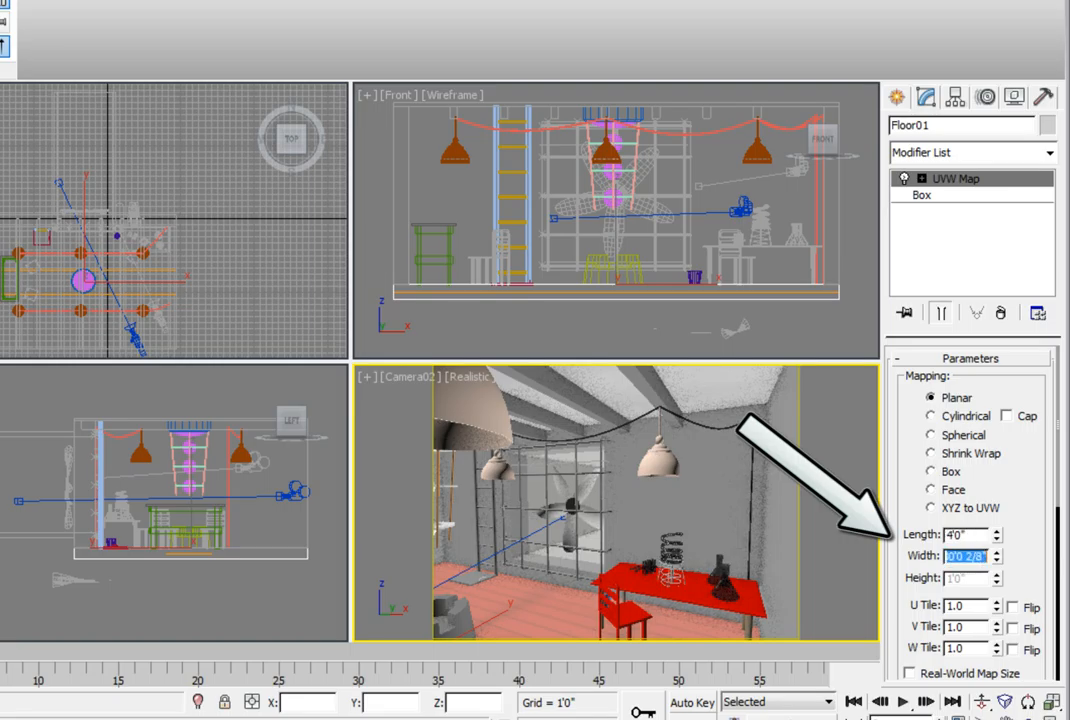
type("4")
key("Return")
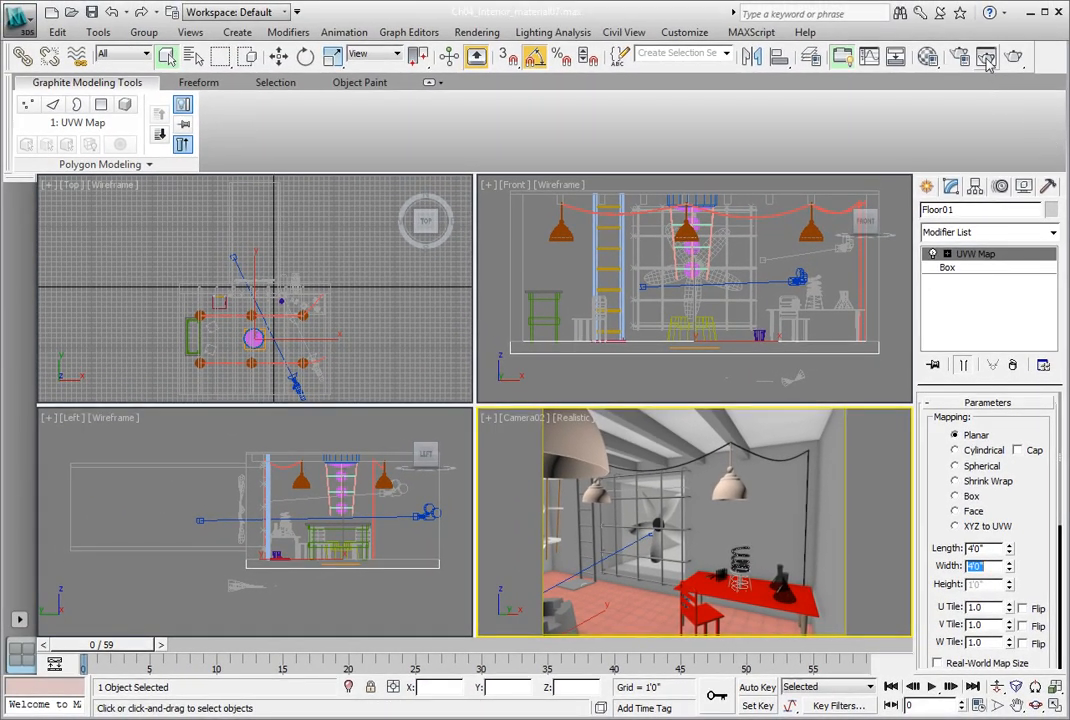
Render the Camera02 view, continuing without the missing map file, to check the floor tile scale, and close the render.
left_click(1013, 57)
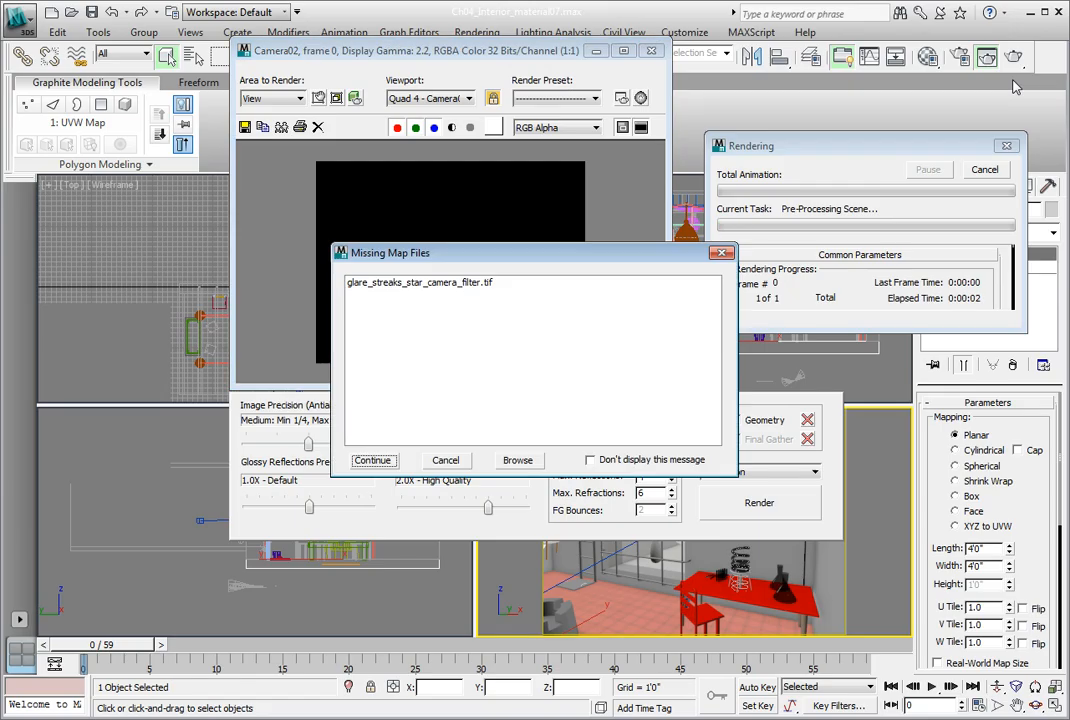
key("Return")
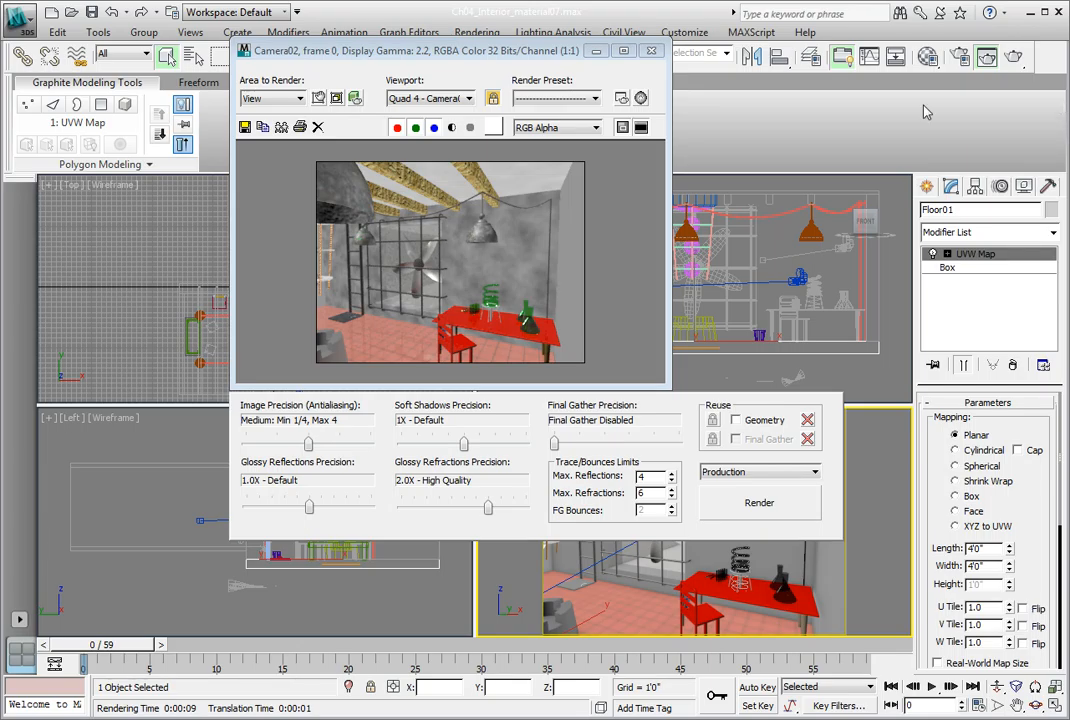
left_click(651, 50)
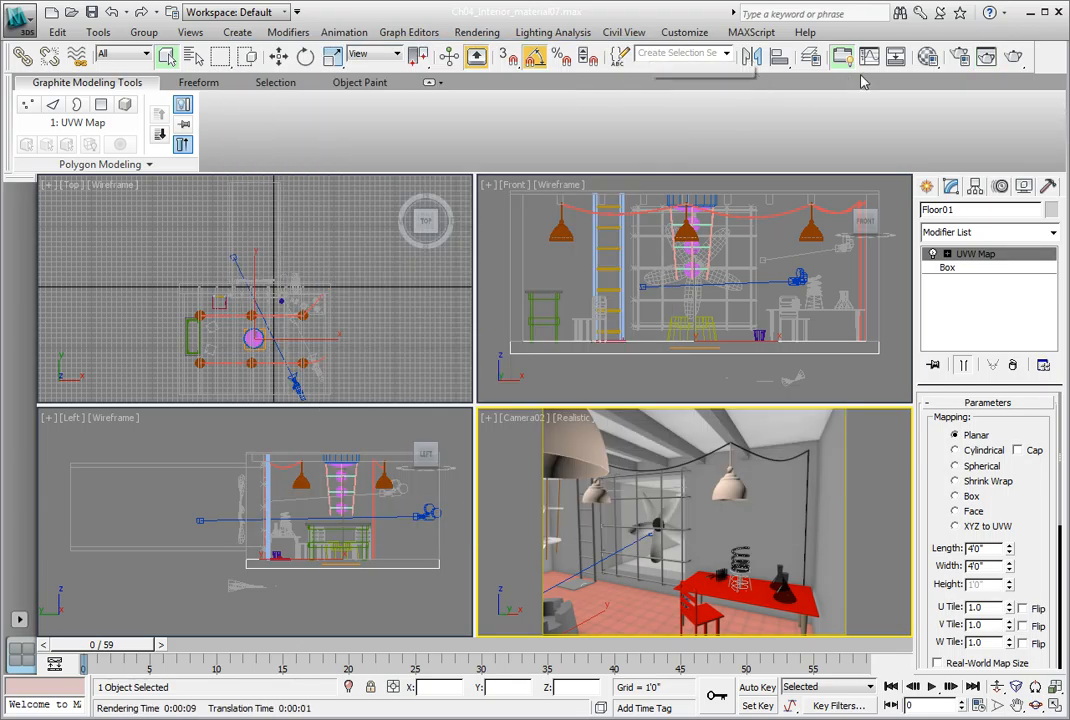
Reopen the Material Editor with the Material/Map Navigator and go to the top level of the tile_terracotta material.
left_click(929, 58)
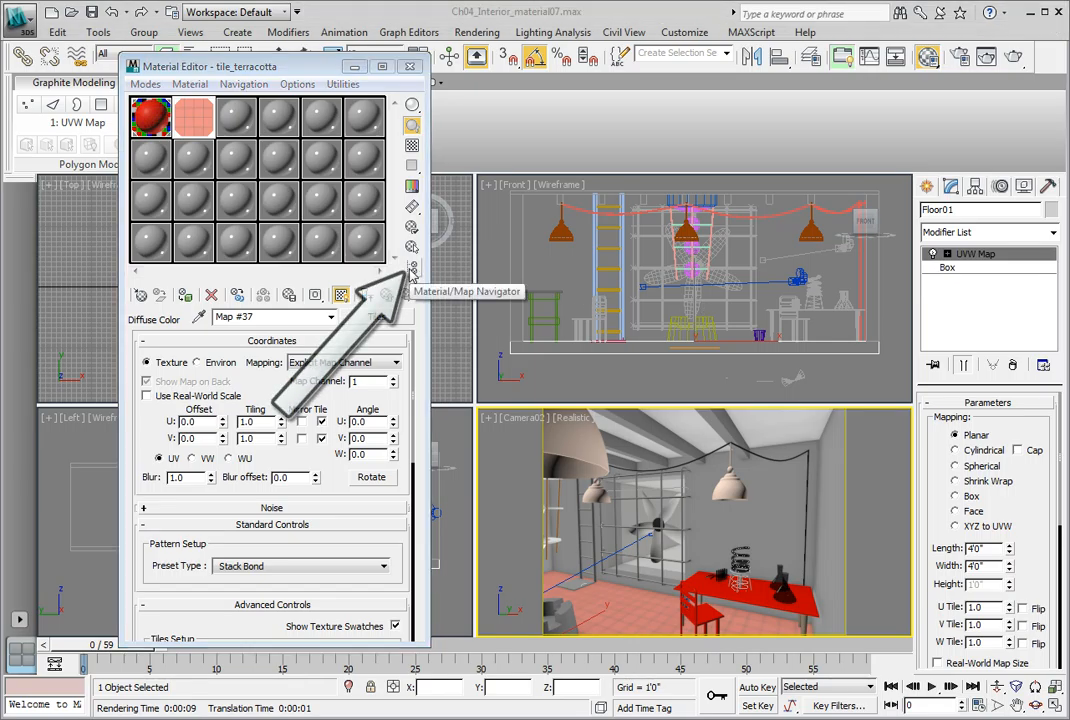
left_click(412, 268)
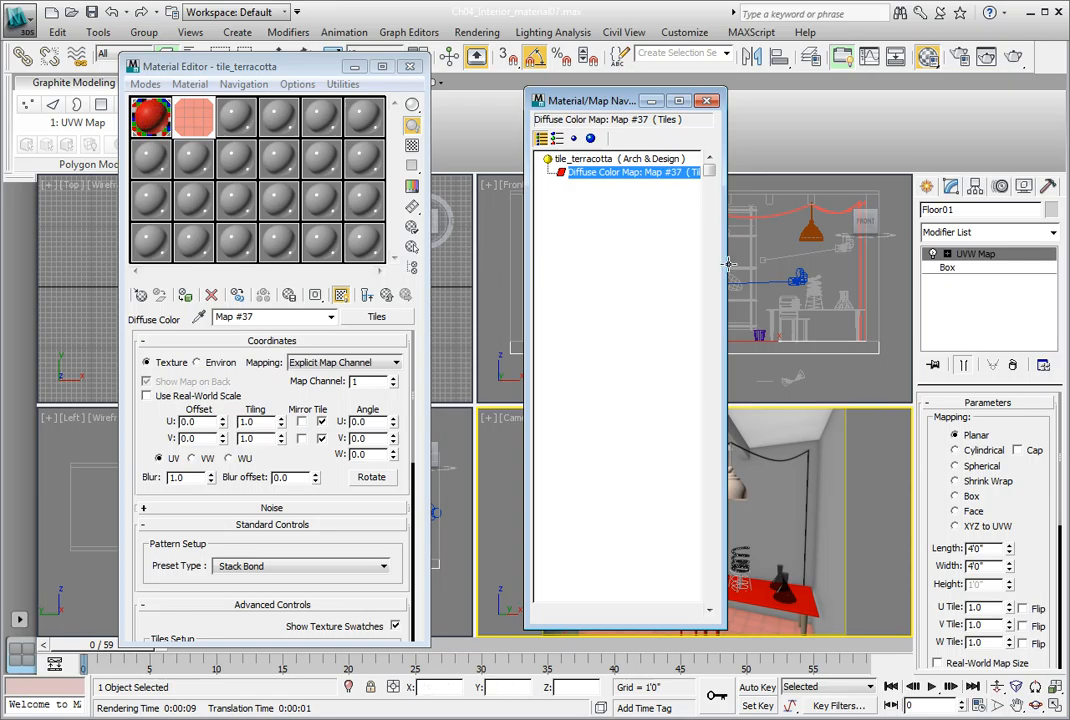
left_click(606, 161)
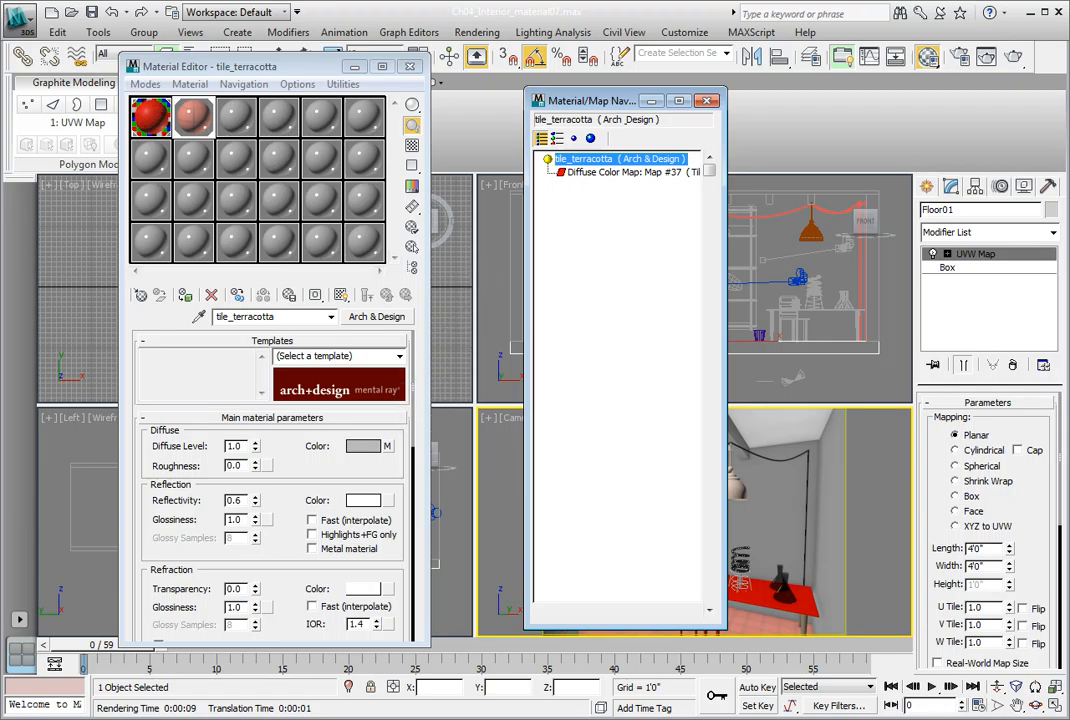
Copy the Tiles map from the diffuse color and paste it into the Bump slot as a copy.
right_click(388, 450)
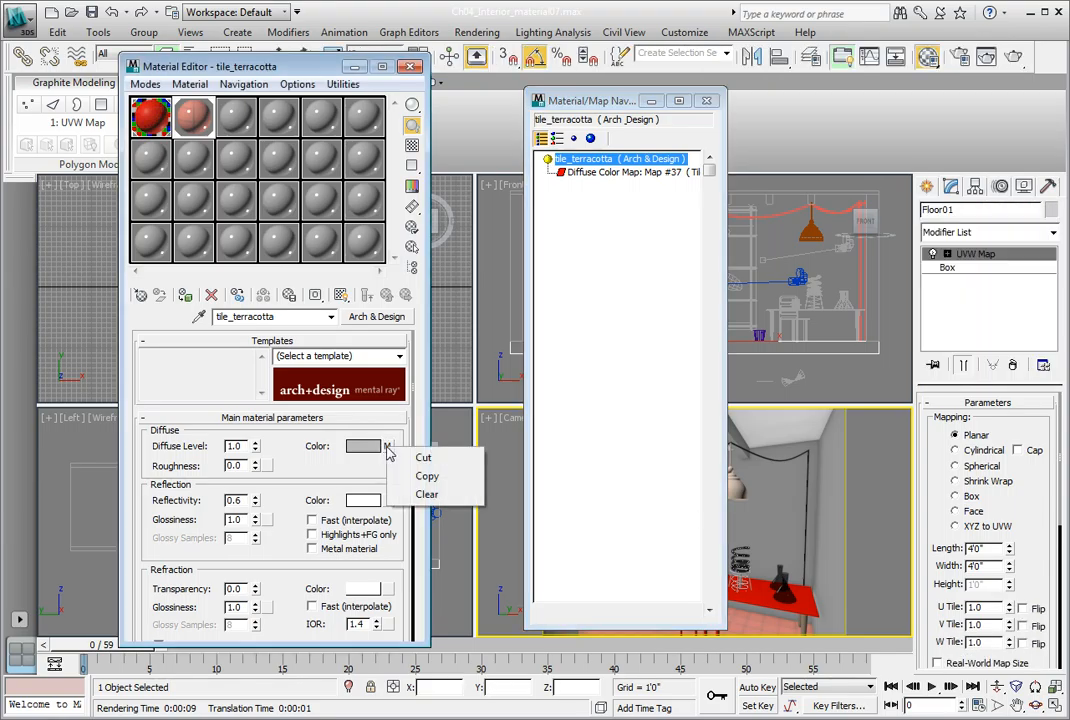
left_click(420, 478)
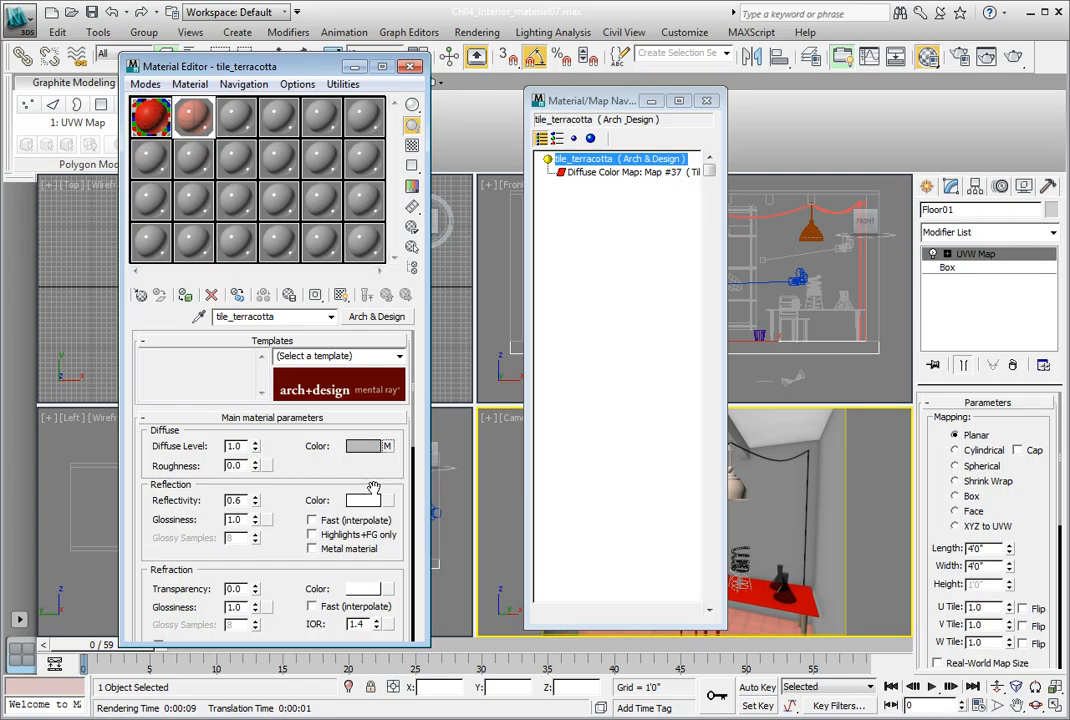
scroll(368, 425, "down", 3)
left_click_drag(368, 399, 312, 0)
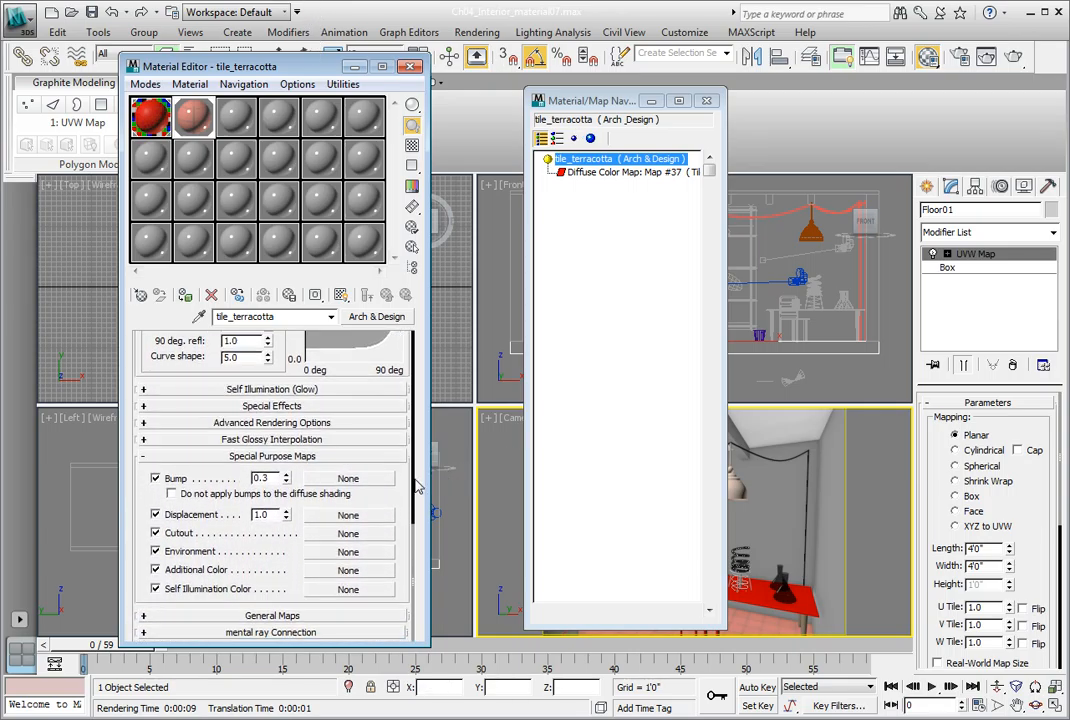
right_click(366, 479)
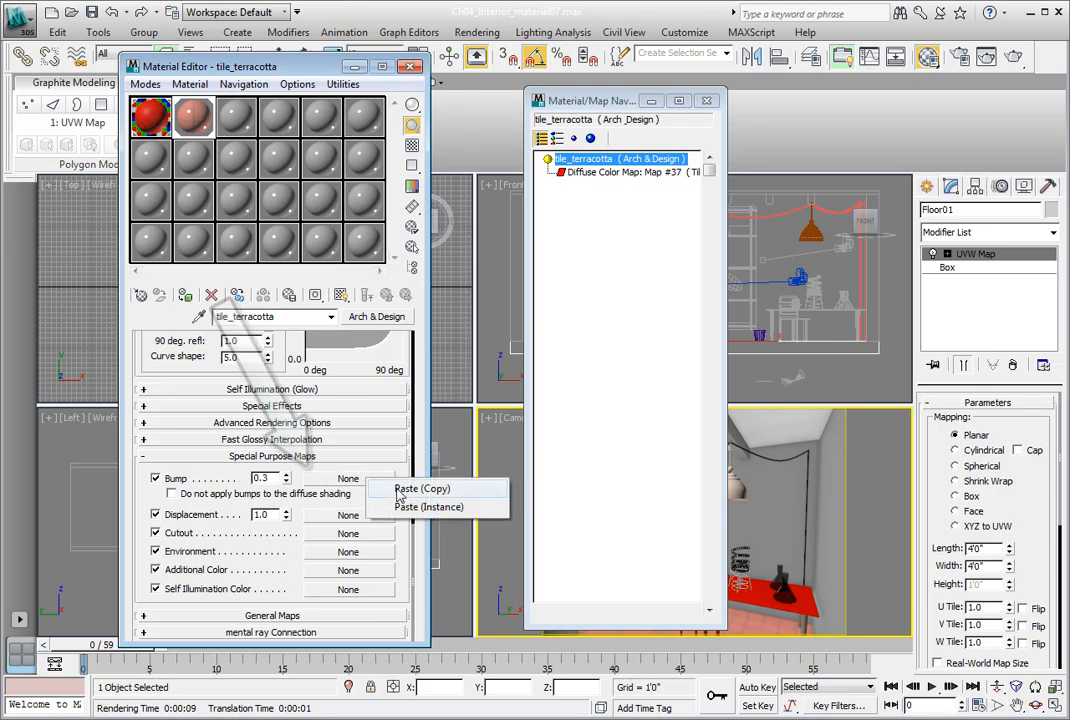
left_click(398, 489)
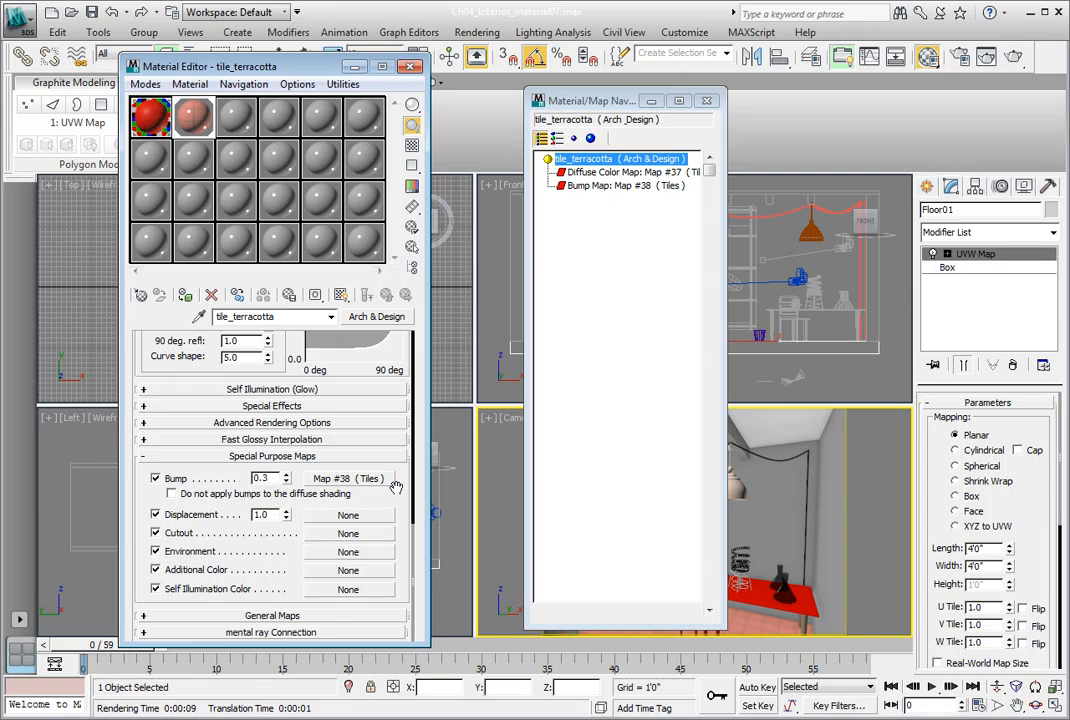
Review the bump map's tile settings, return to the tile_terracotta material, and set its Bump amount to 0.5.
left_click(600, 186)
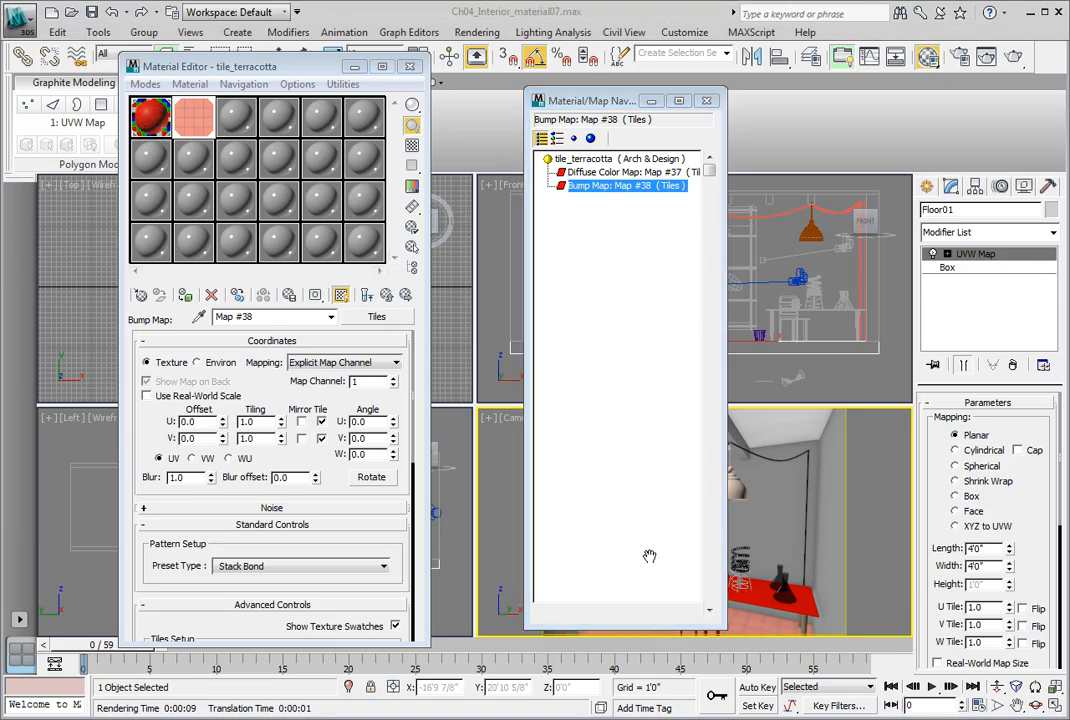
left_click_drag(391, 613, 411, 411)
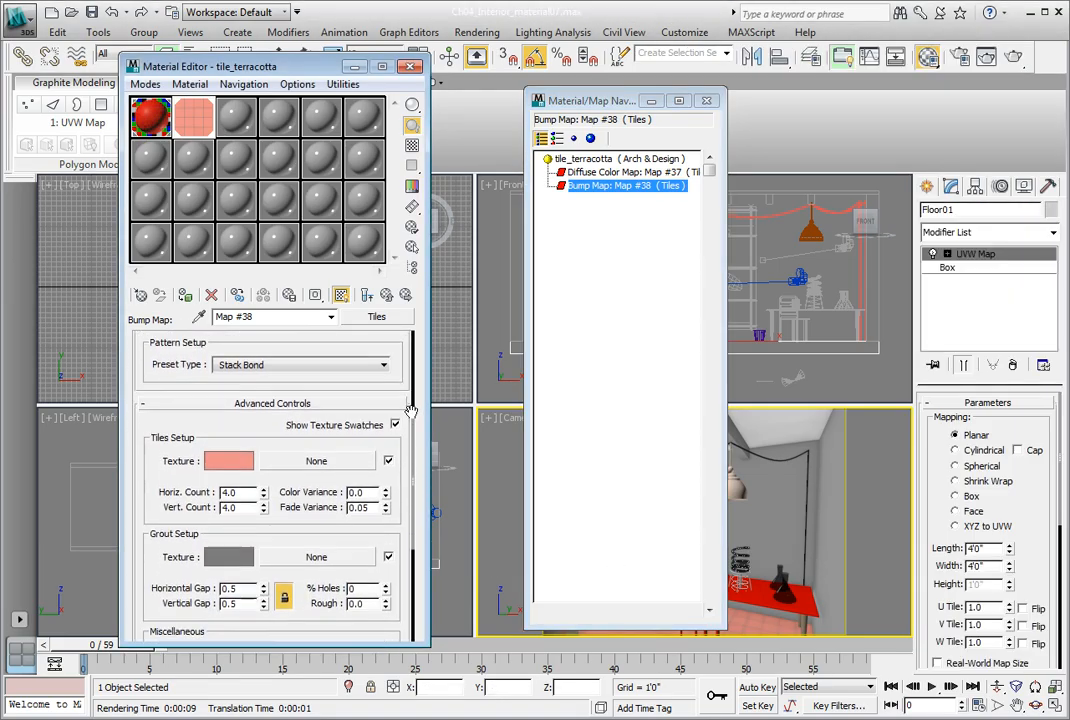
left_click(219, 459)
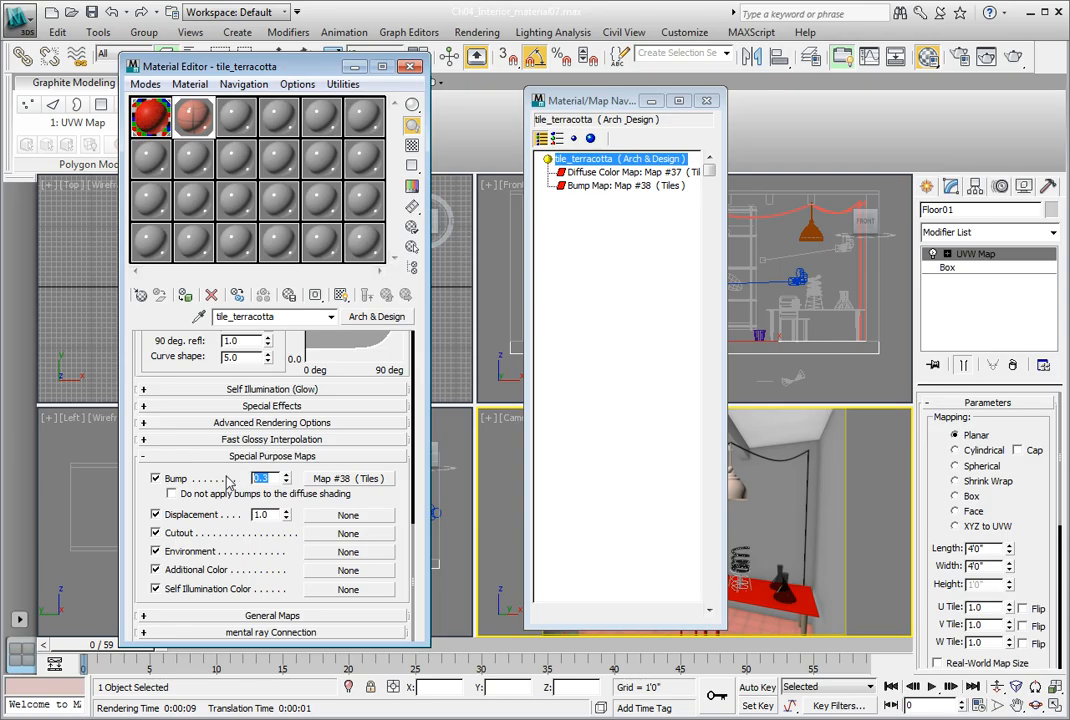
type("0.5")
key("Return")
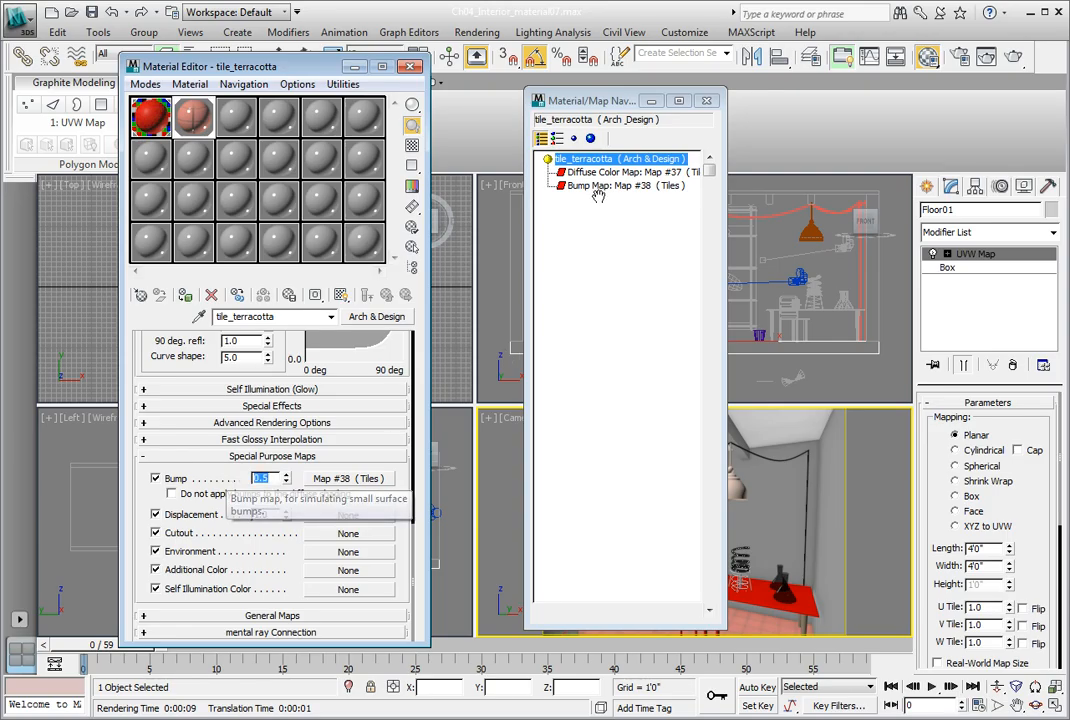
Render the Camera02 view again to check the bump effect on the floor tiles.
left_click(1013, 57)
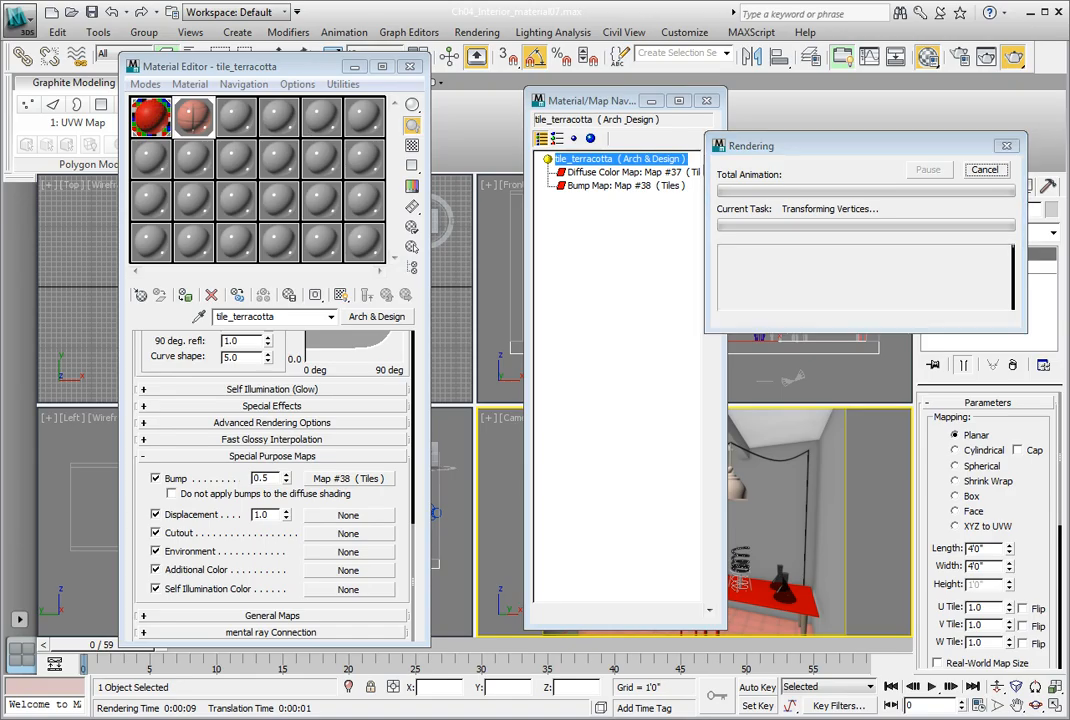
key("Return")
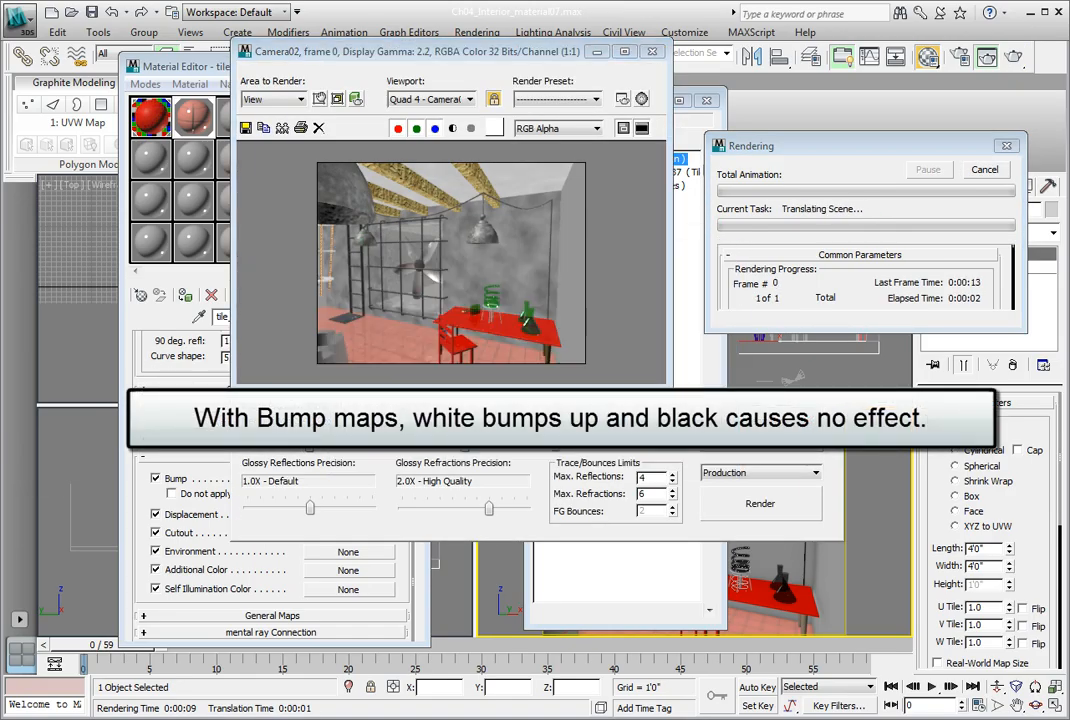